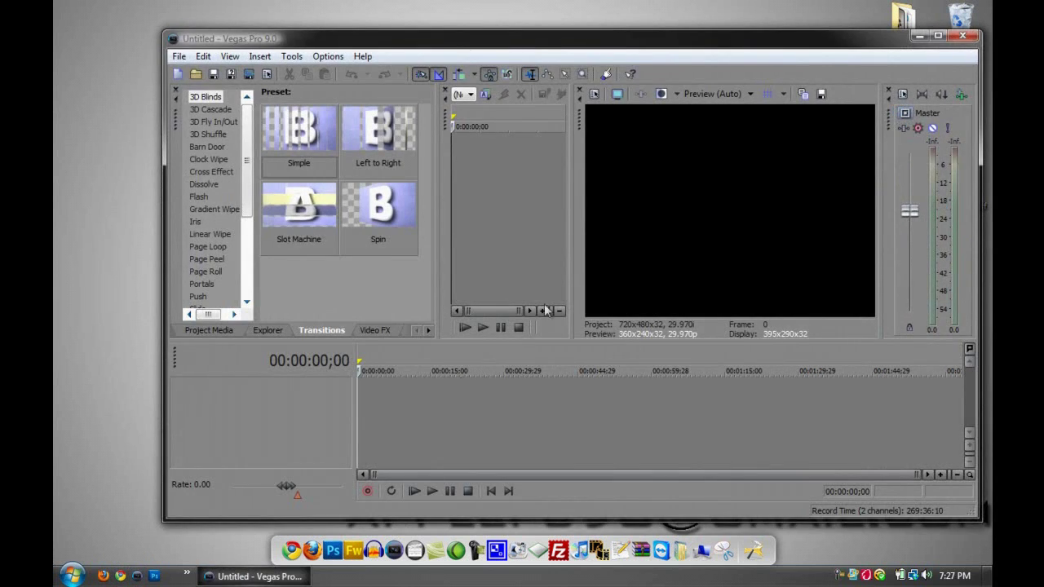
Step: Import 98 Grey Wallpaper 1.jpg from the desktop into Project Media
drag(552, 33, 513, 33)
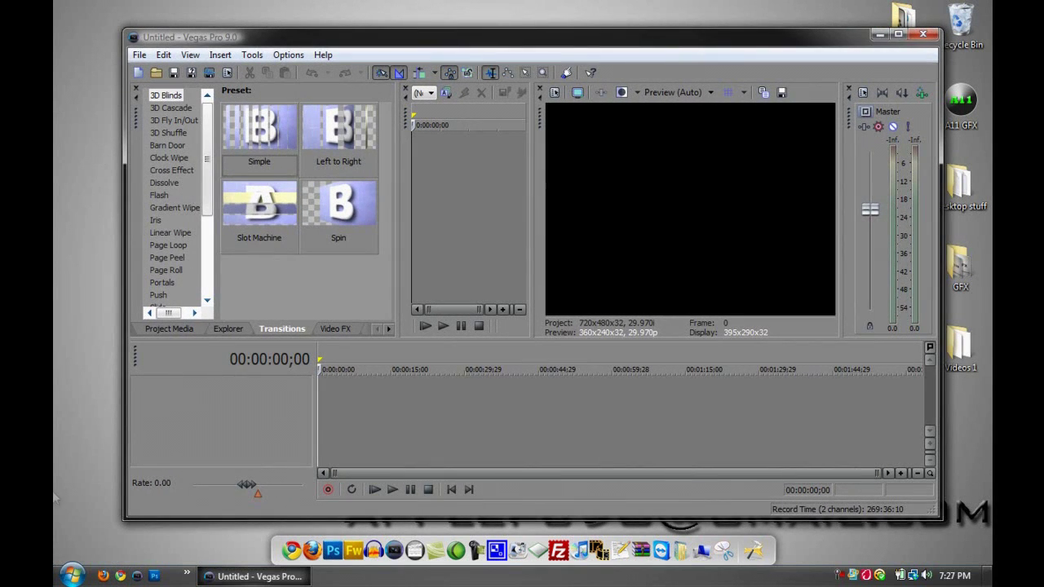
click(171, 329)
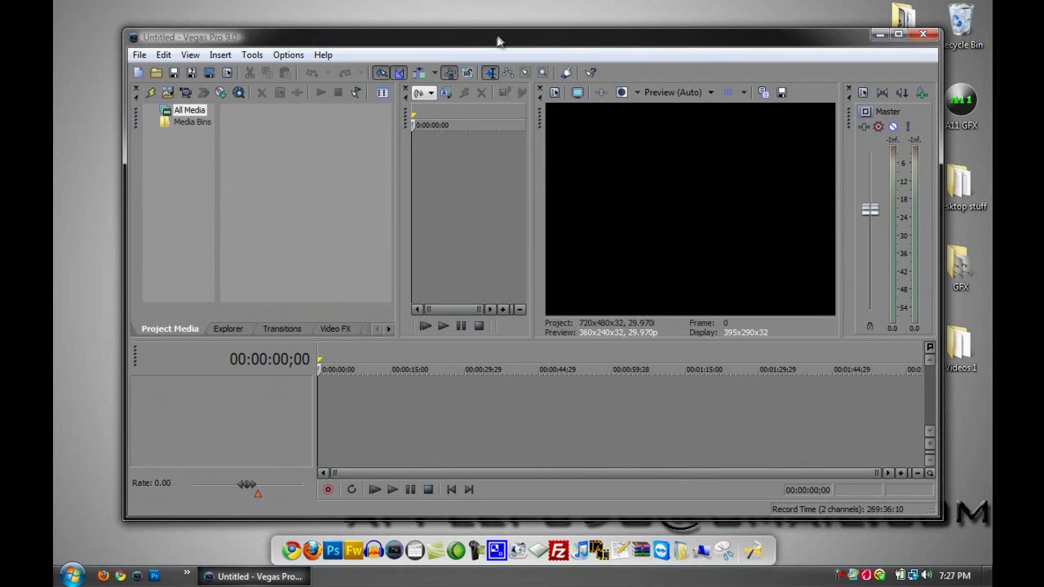
drag(499, 41, 468, 204)
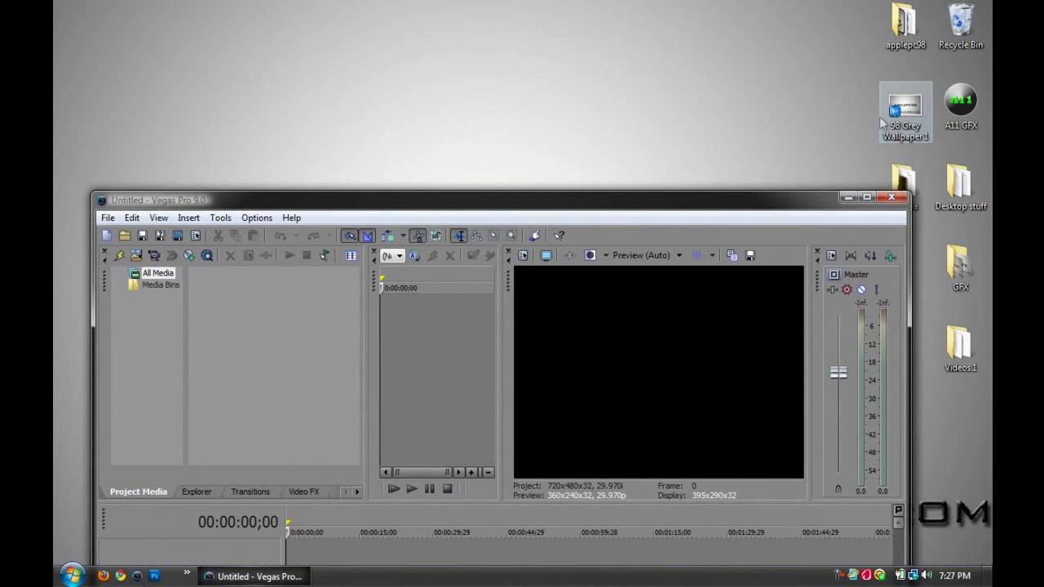
drag(299, 334, 300, 334)
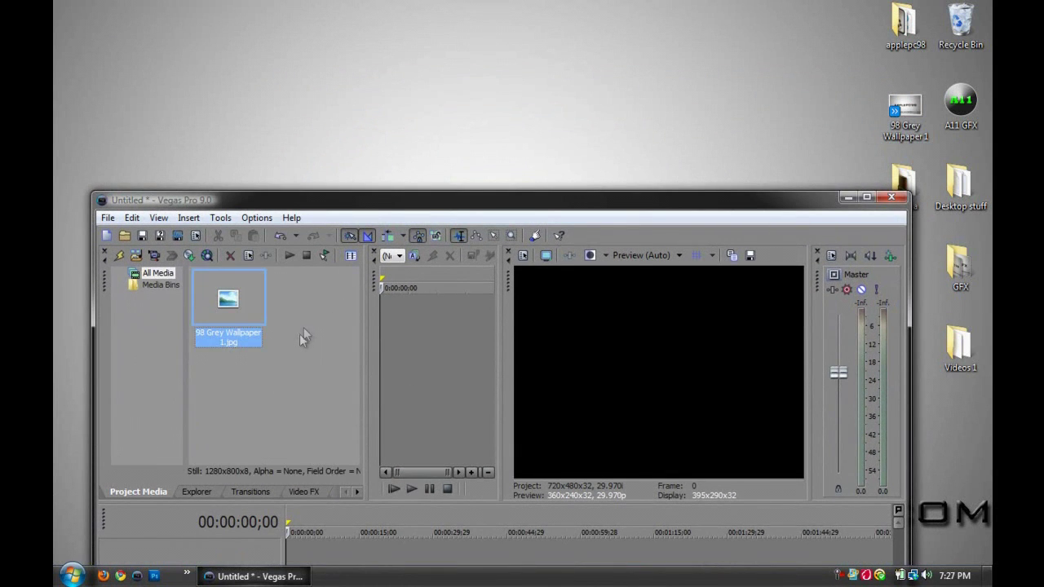
Step: Maximise Vegas and place the wallpaper image on the timeline as a video clip
drag(426, 201, 480, 46)
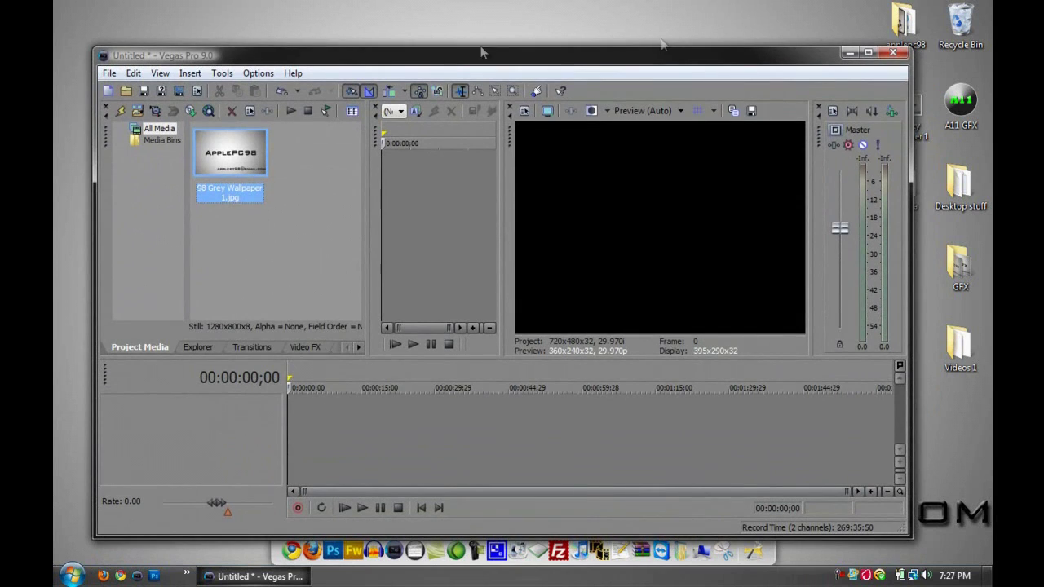
click(871, 49)
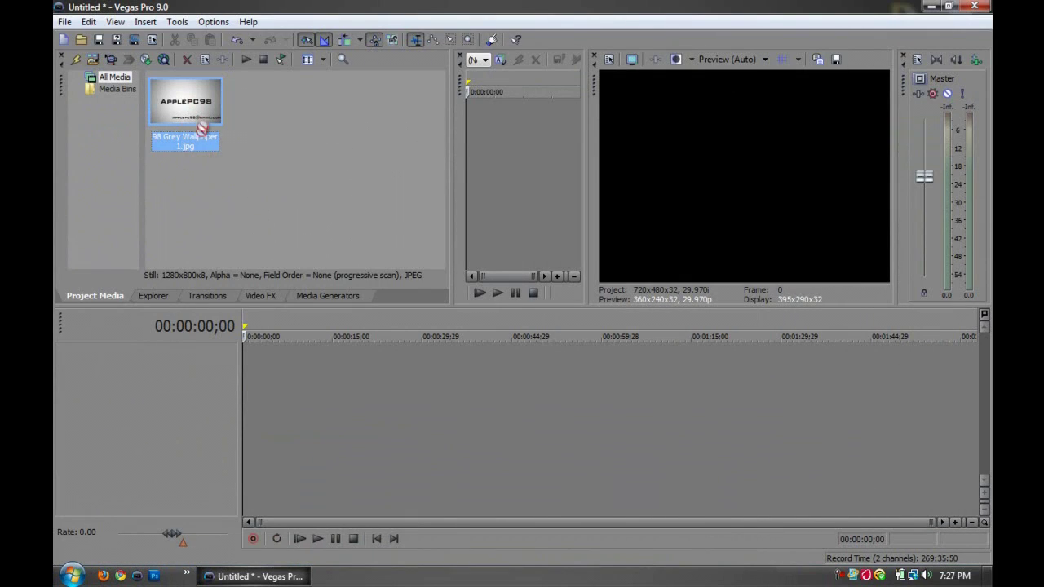
drag(249, 353, 332, 363)
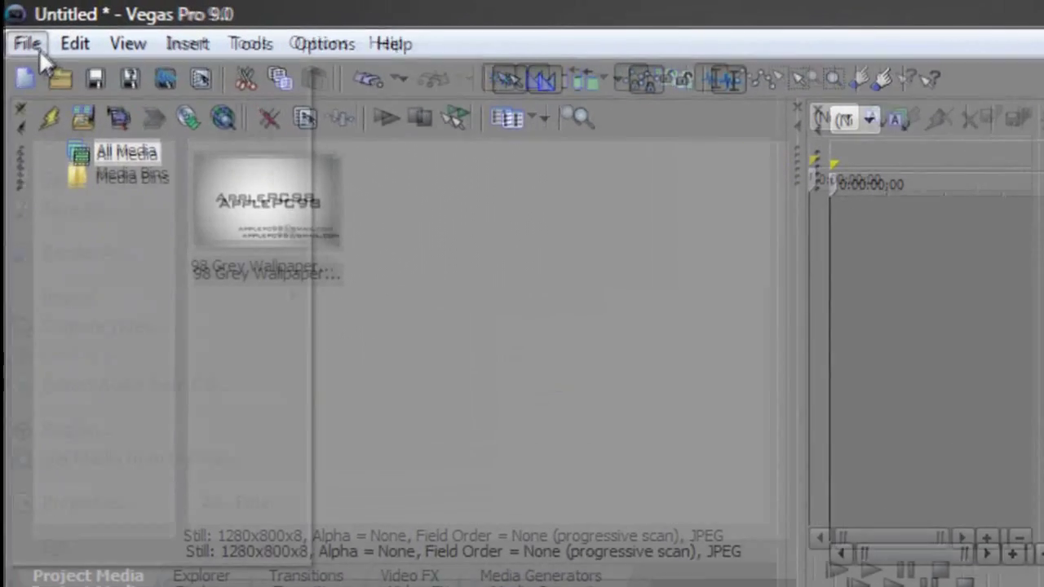
Step: Set project properties to HDV 720-30p, 32-bit floating point (video levels), Best rendering quality
click(40, 48)
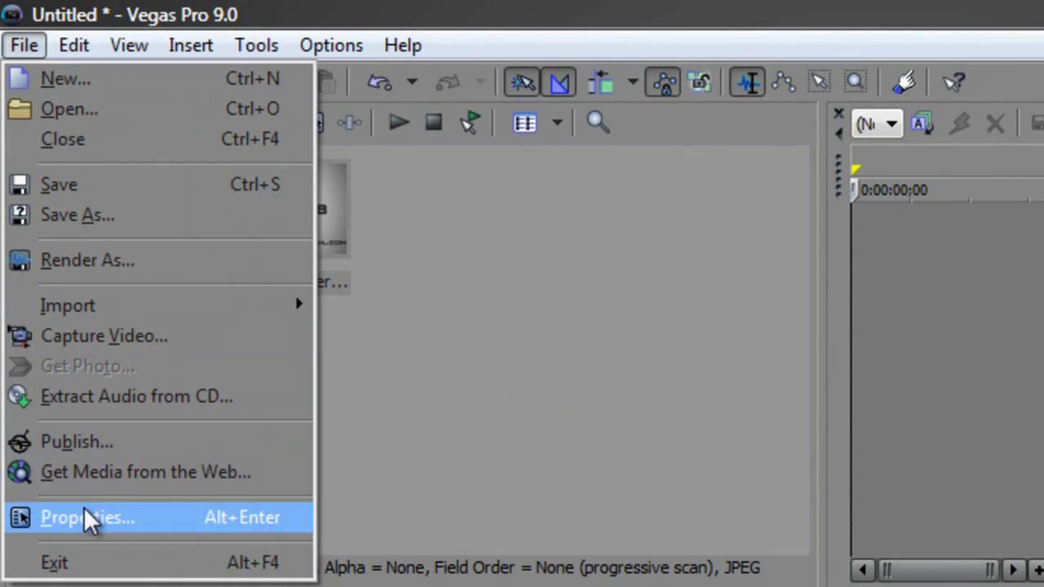
click(85, 515)
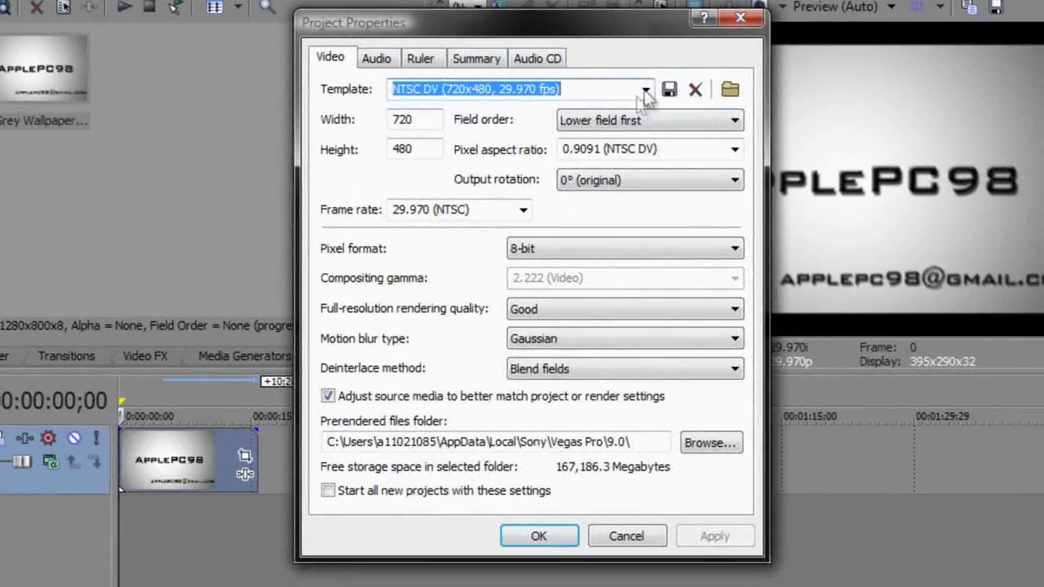
click(644, 90)
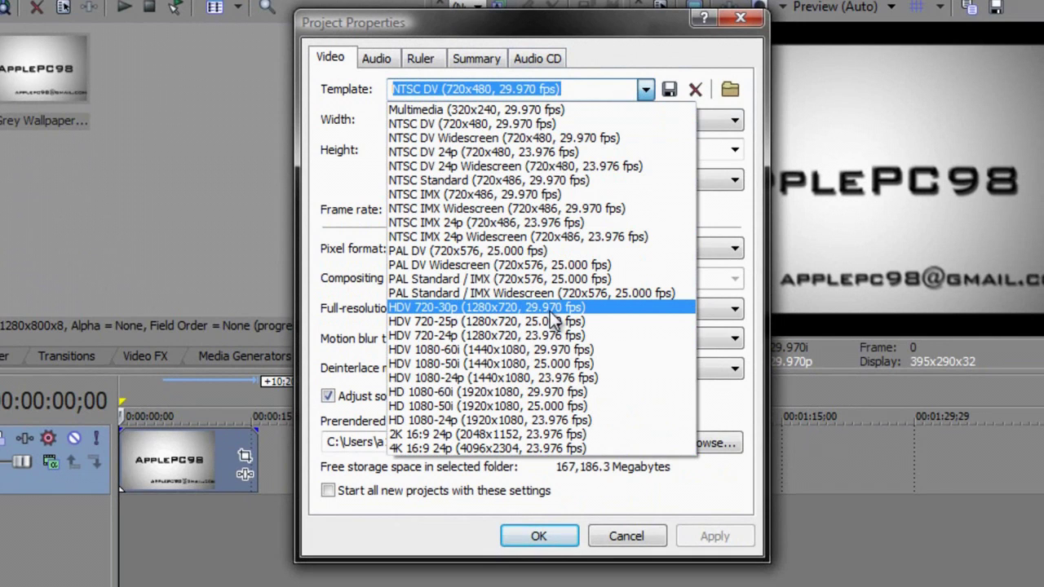
click(551, 310)
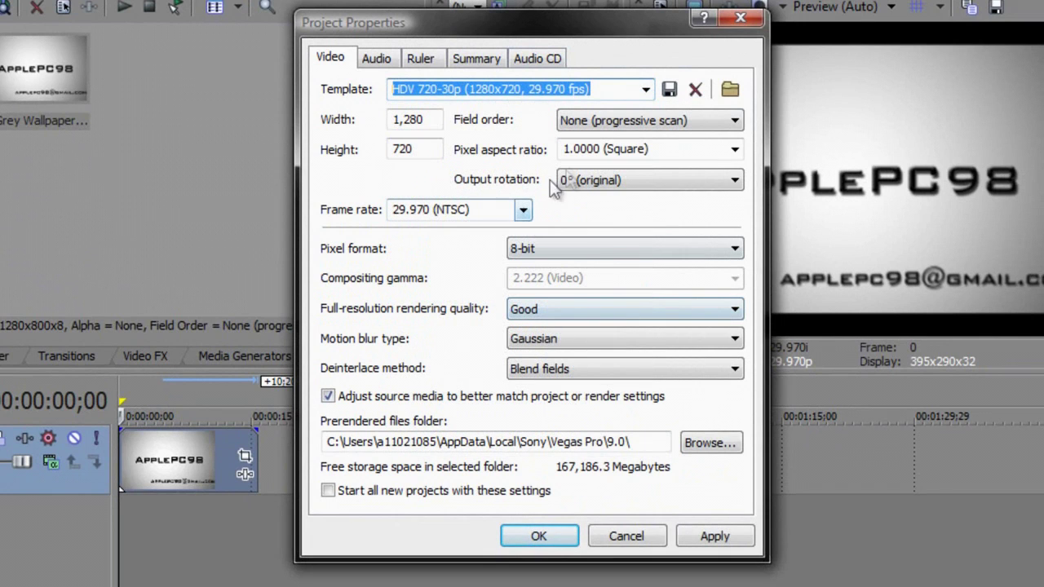
click(557, 247)
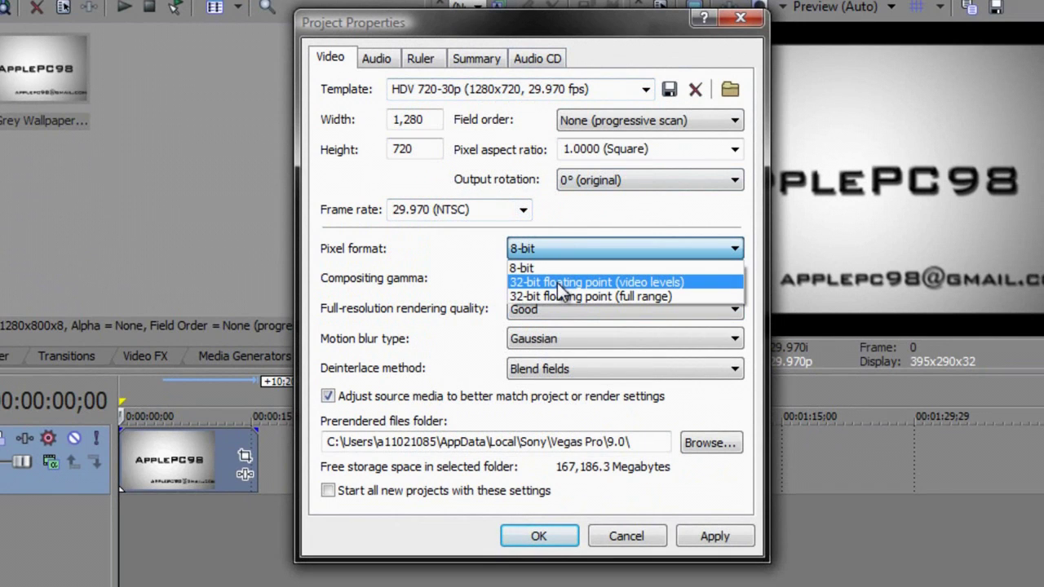
click(557, 281)
click(545, 309)
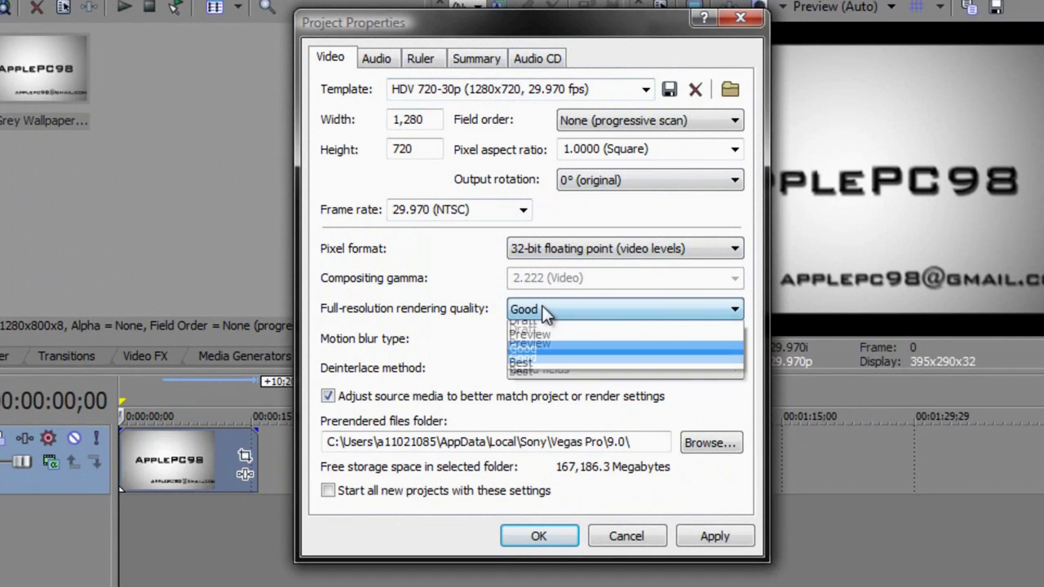
click(528, 369)
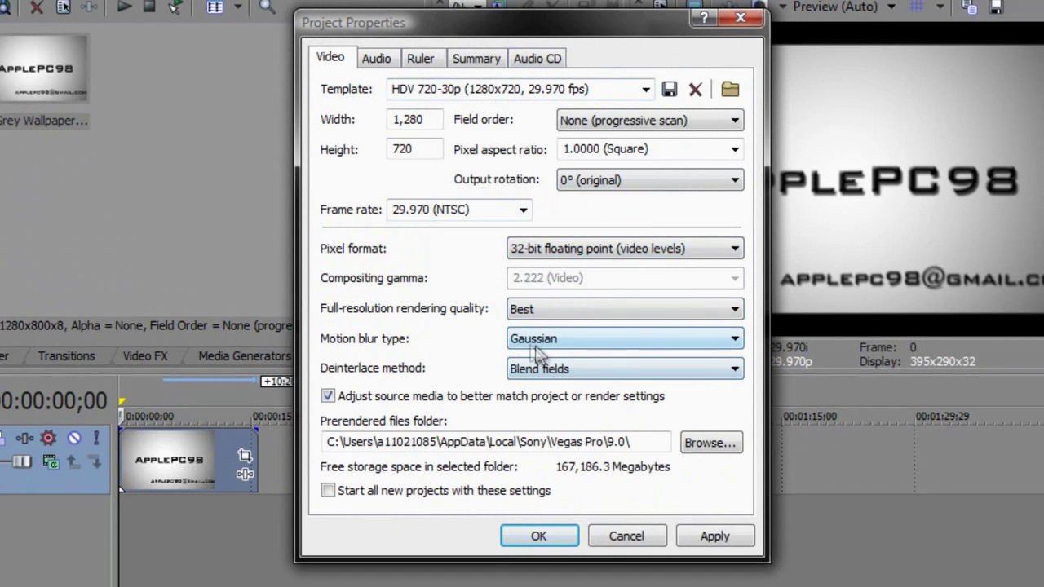
click(711, 538)
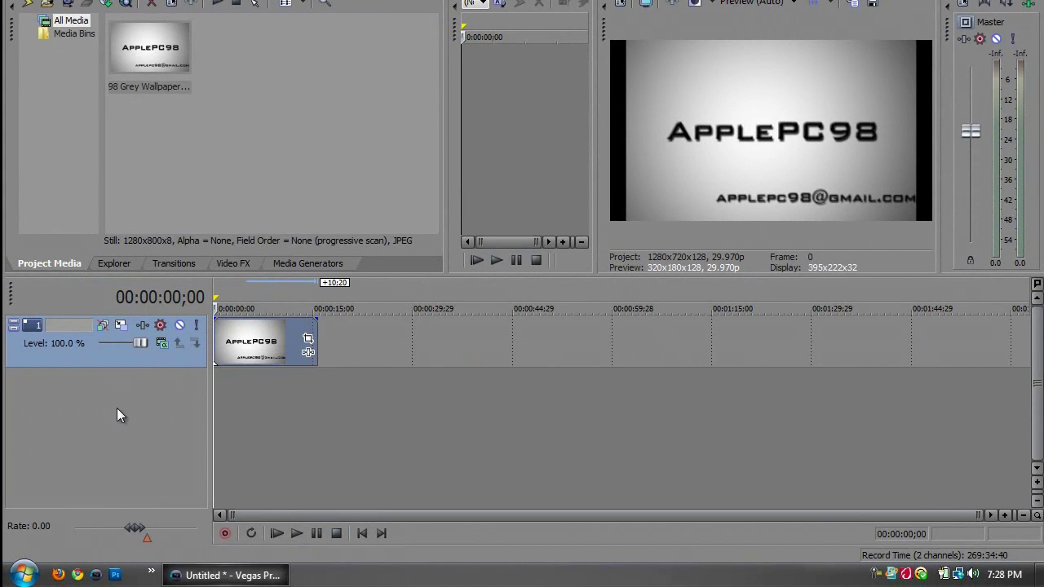
Step: Insert a new empty video track from the track header context menu
key(ctrl+shift+q)
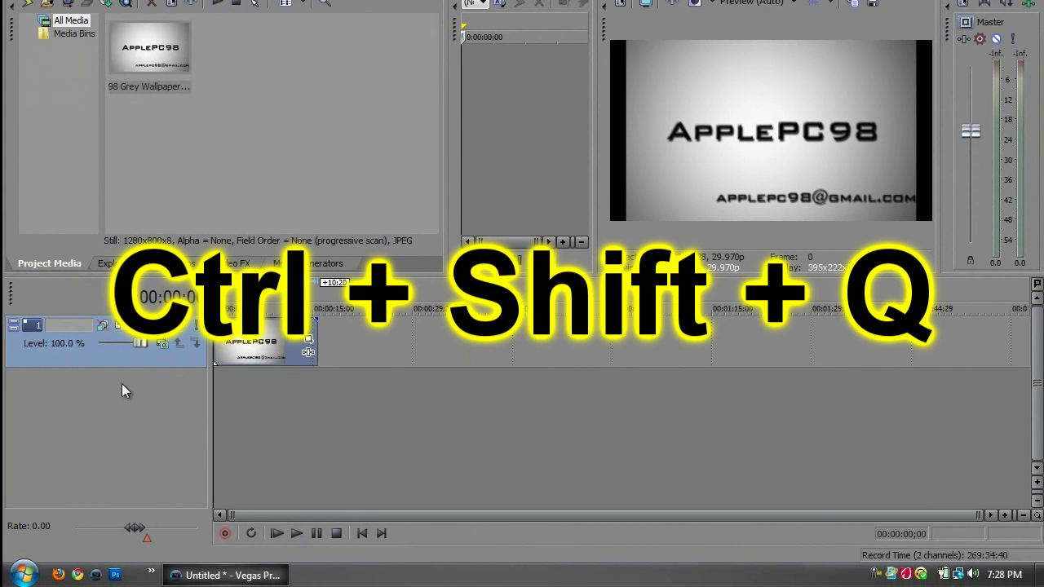
right_click(121, 385)
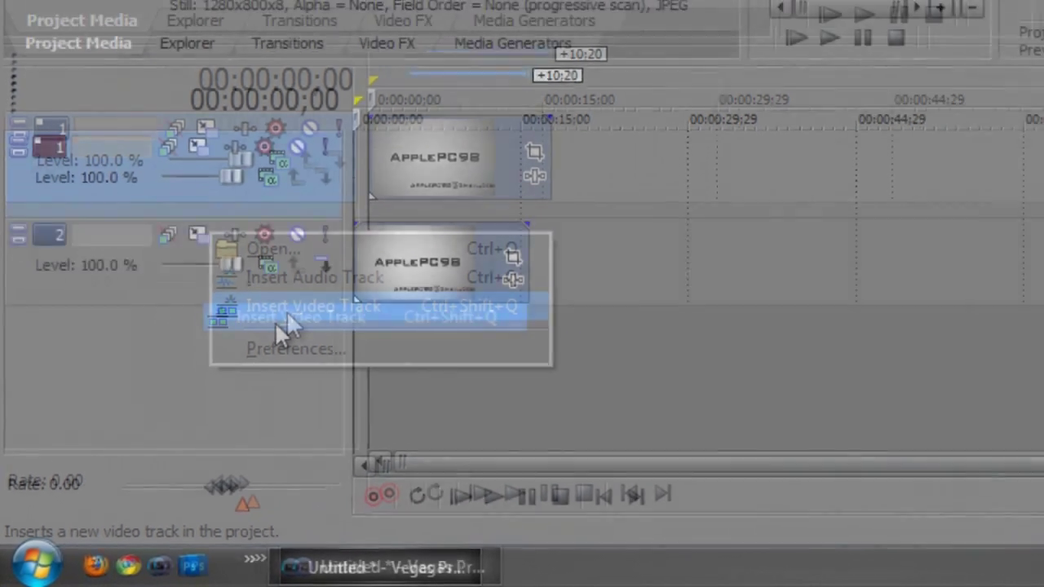
click(304, 286)
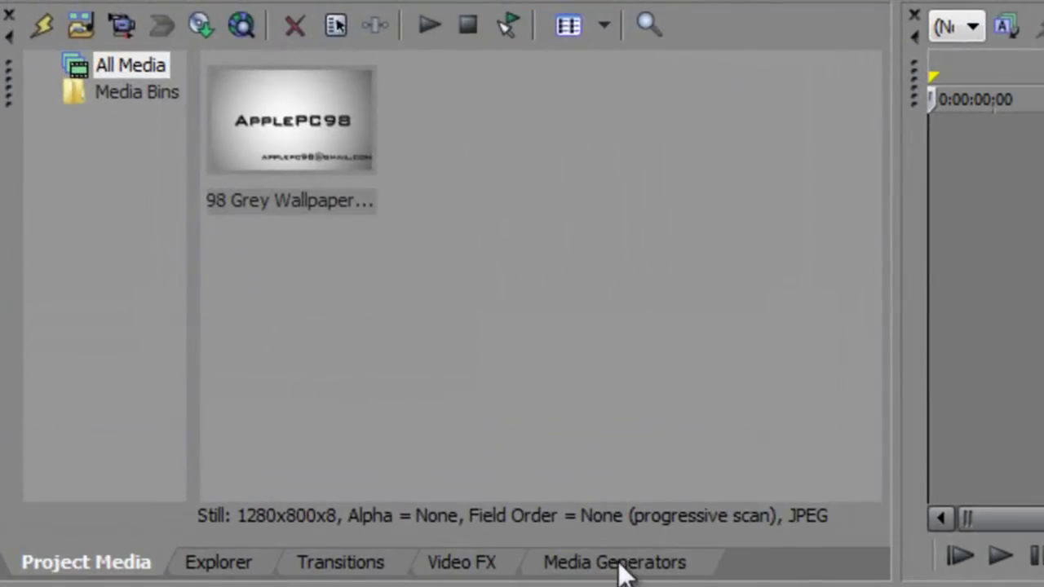
Step: Add a Black Solid Color clip to track 1, stretched to the wallpaper clip's length
click(499, 451)
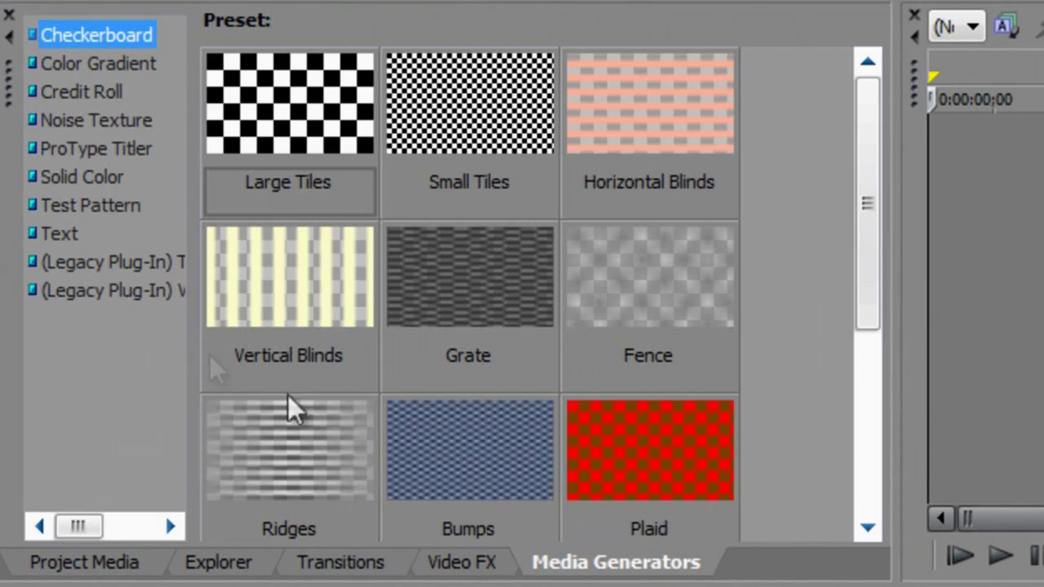
click(71, 175)
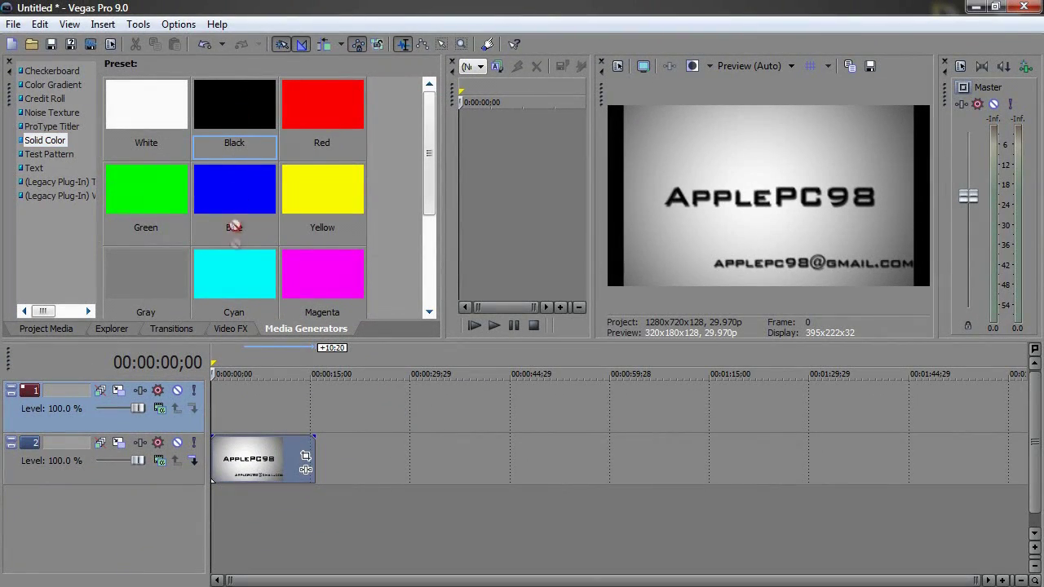
drag(234, 227, 257, 398)
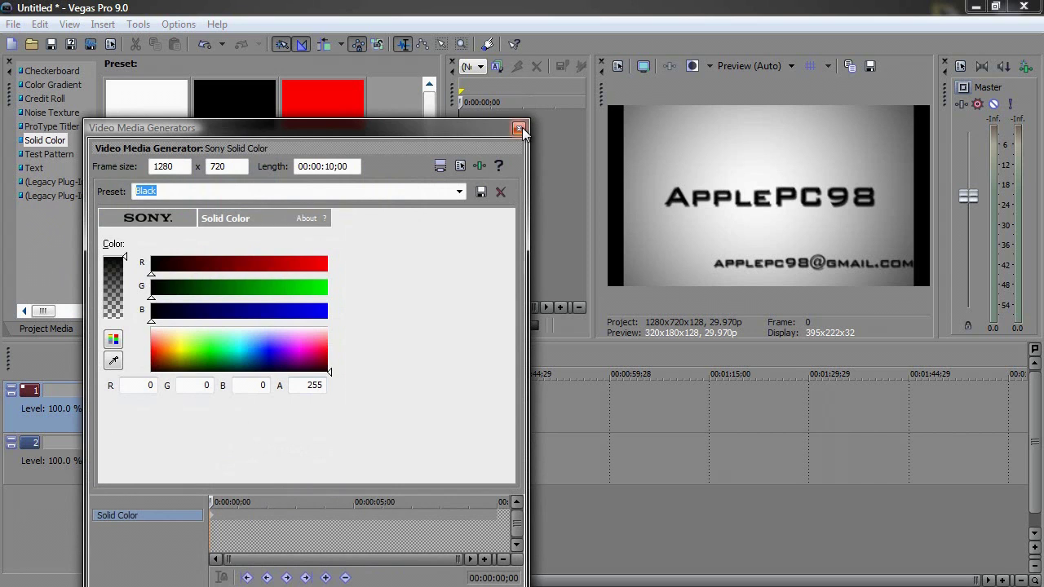
click(519, 129)
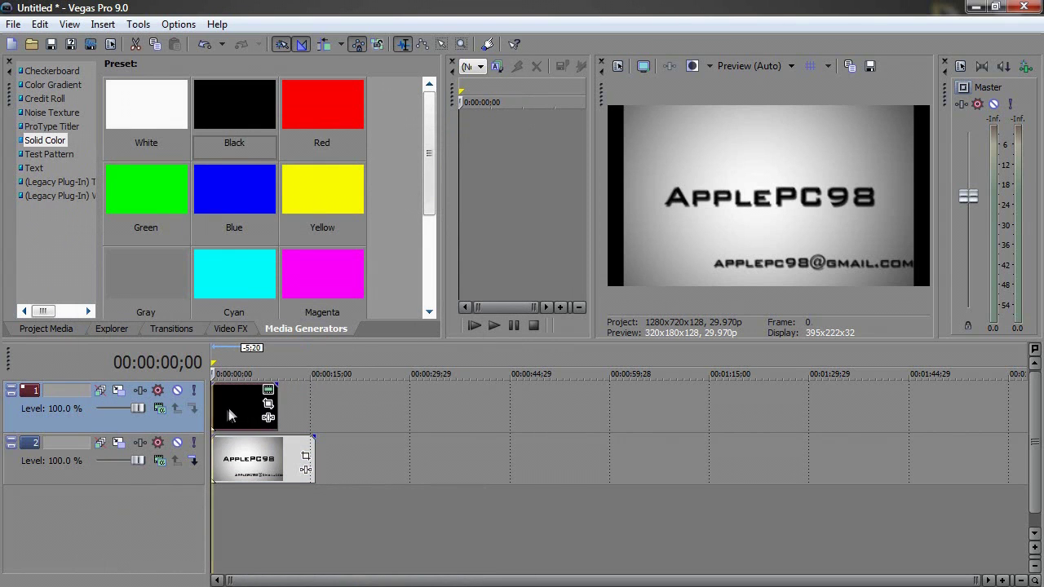
drag(279, 398, 314, 396)
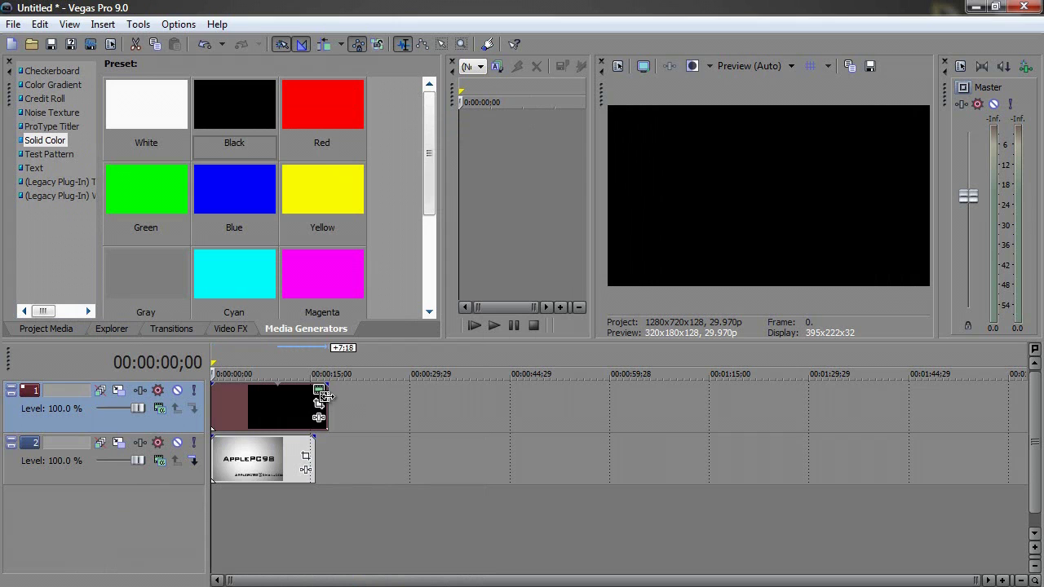
click(255, 395)
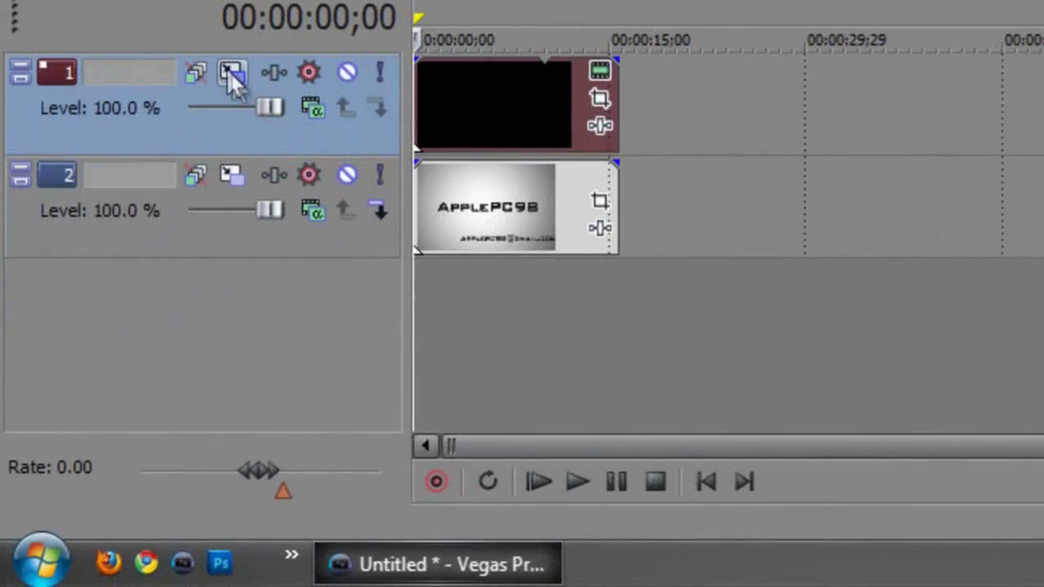
Step: Shrink track 1's black layer in Track Motion to 1,053.65 × 592.68
click(231, 74)
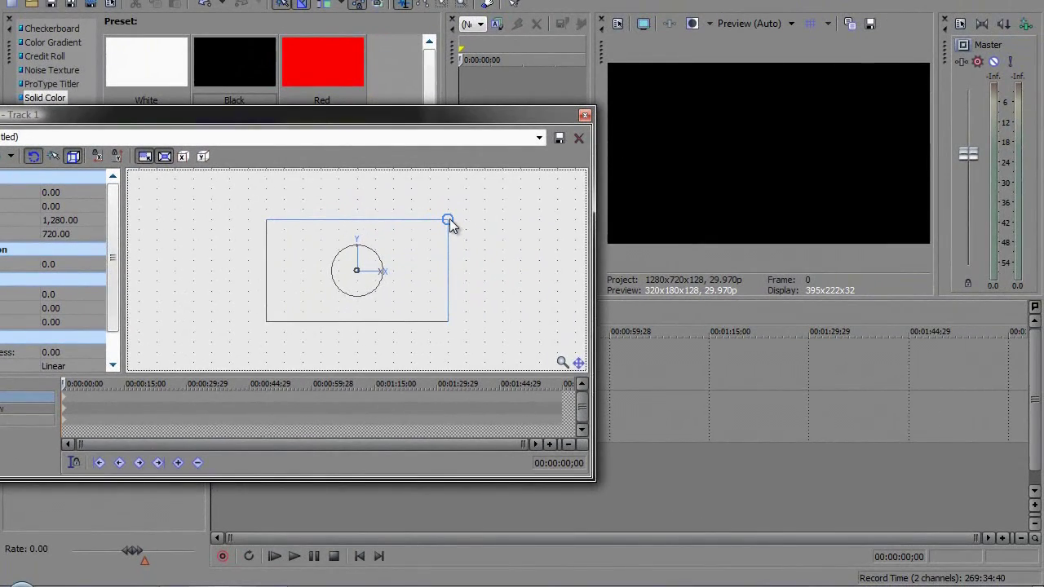
drag(590, 190, 586, 196)
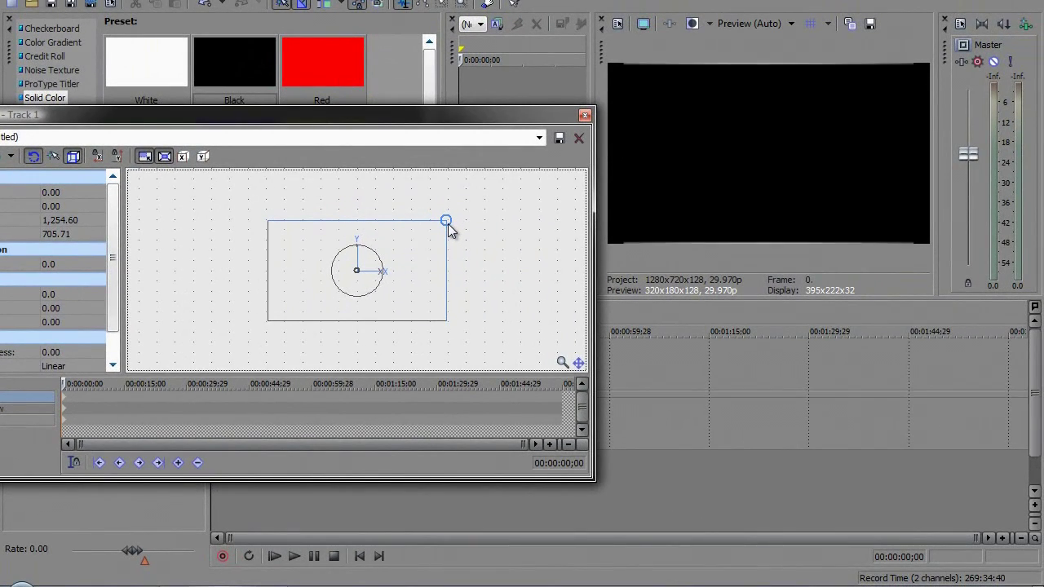
drag(447, 228, 435, 235)
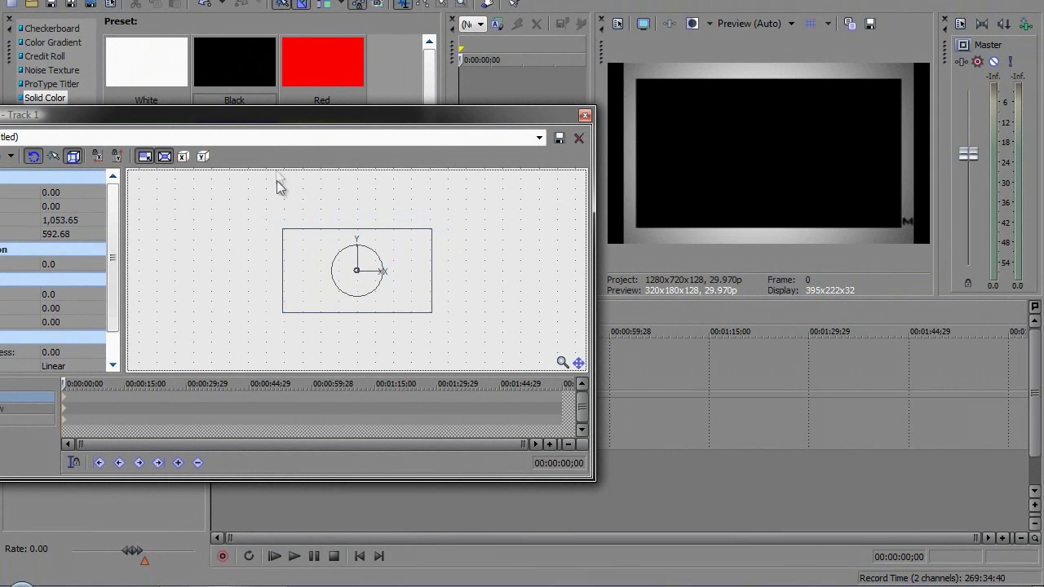
drag(68, 113, 163, 103)
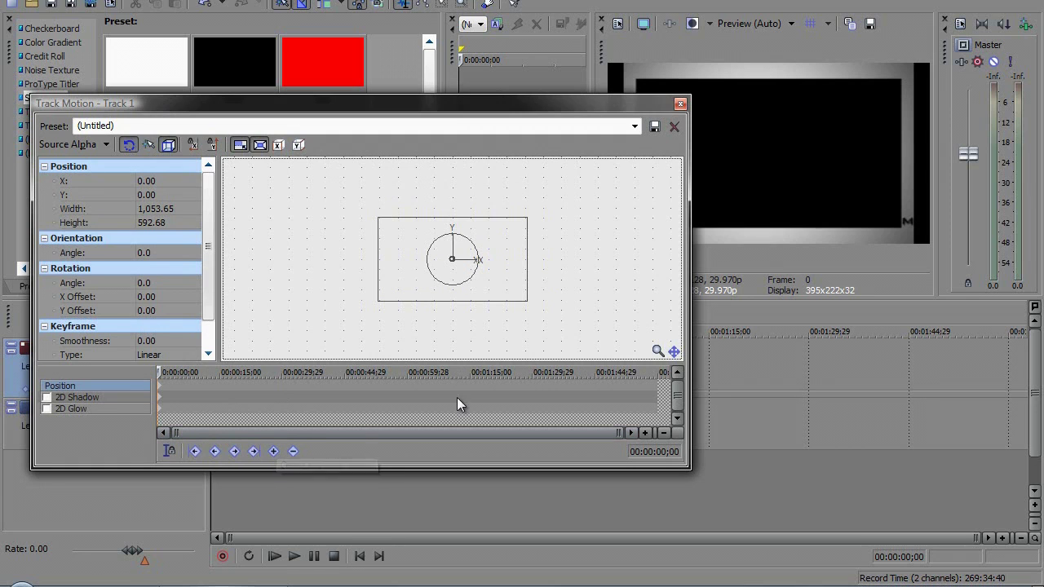
click(680, 104)
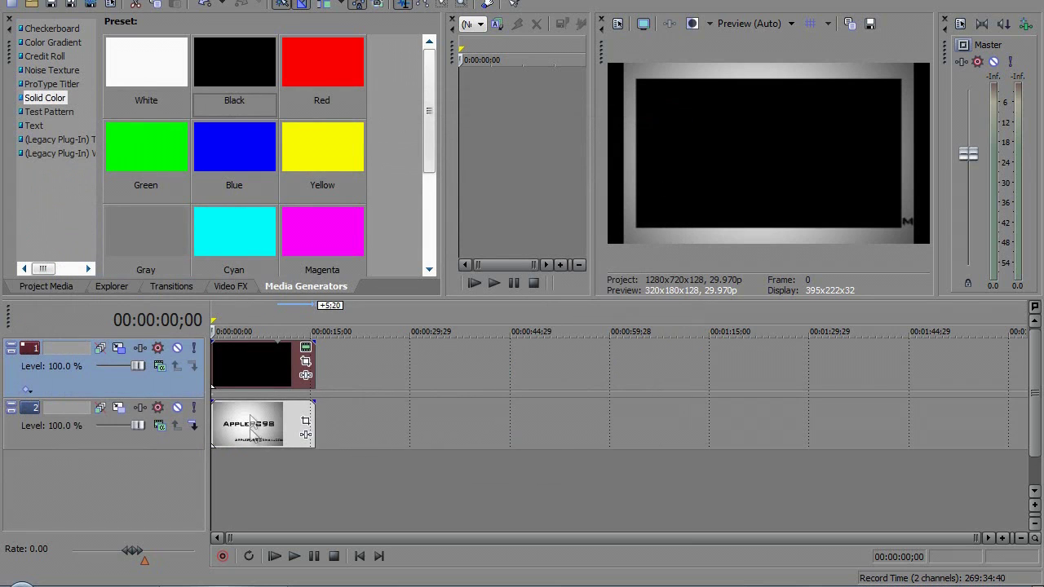
Step: Insert a new empty video track at the top, above the black and wallpaper tracks
right_click(161, 478)
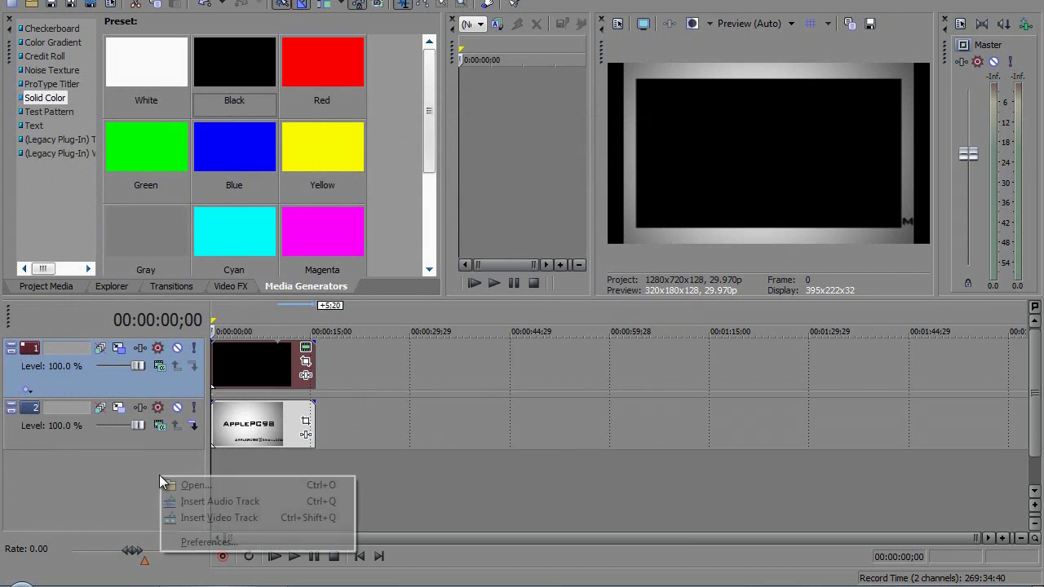
click(204, 517)
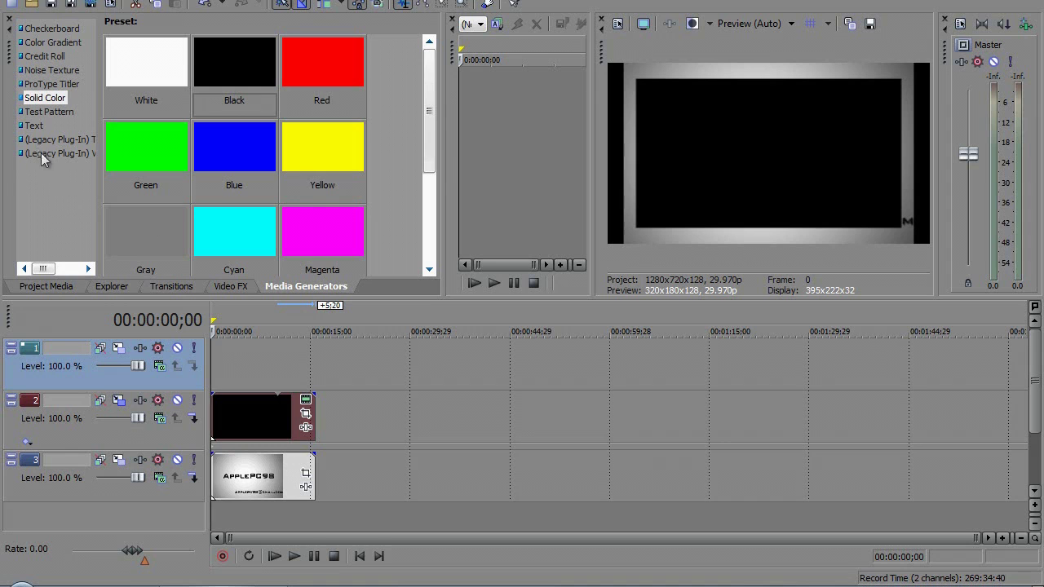
click(33, 125)
Step: Place a Default Text title on the top track and change it to non-bold 'Hello'
drag(164, 53, 225, 371)
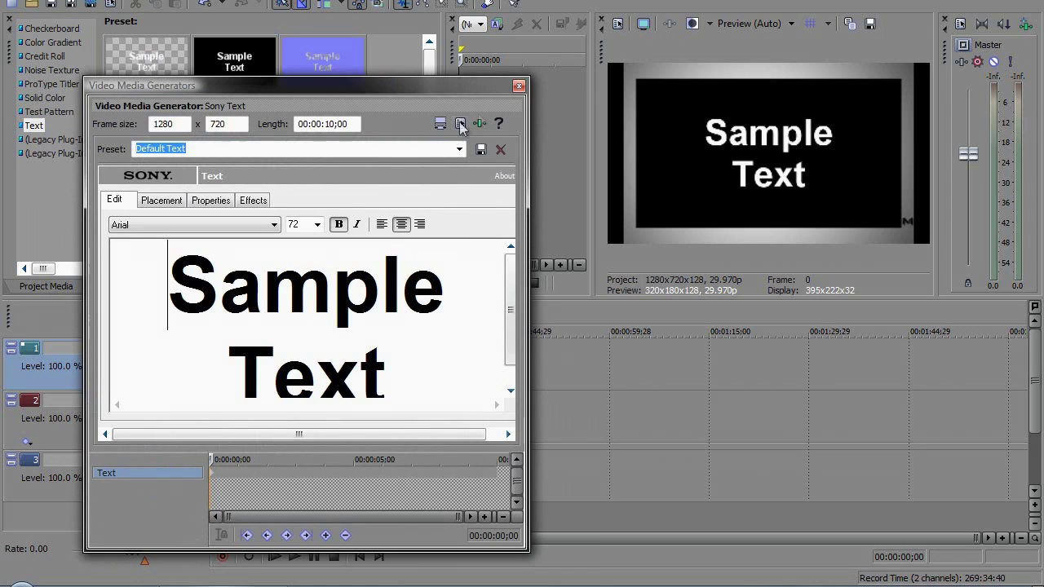
drag(186, 279, 380, 332)
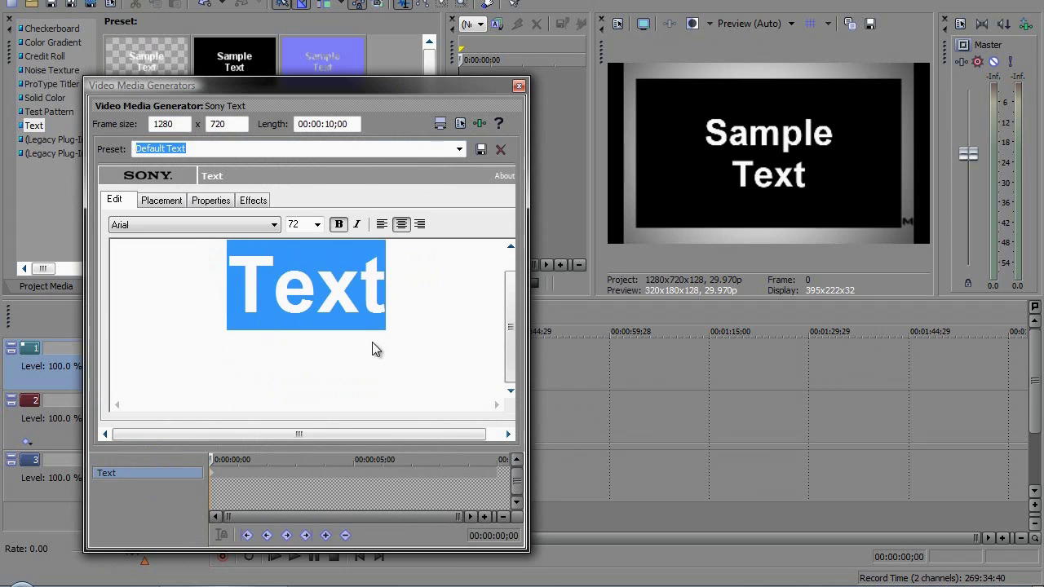
text(Hello)
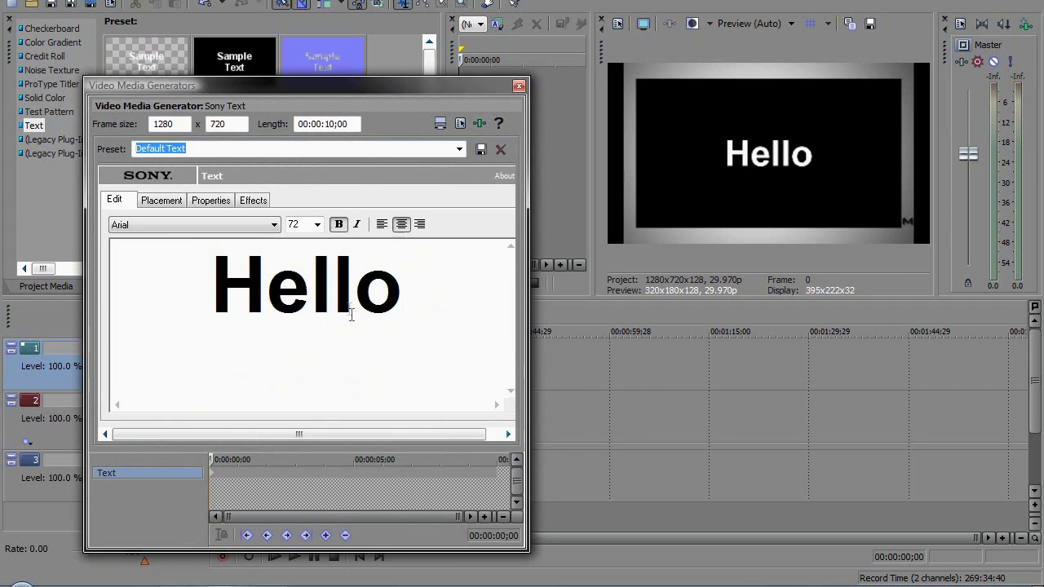
double_click(314, 273)
click(339, 225)
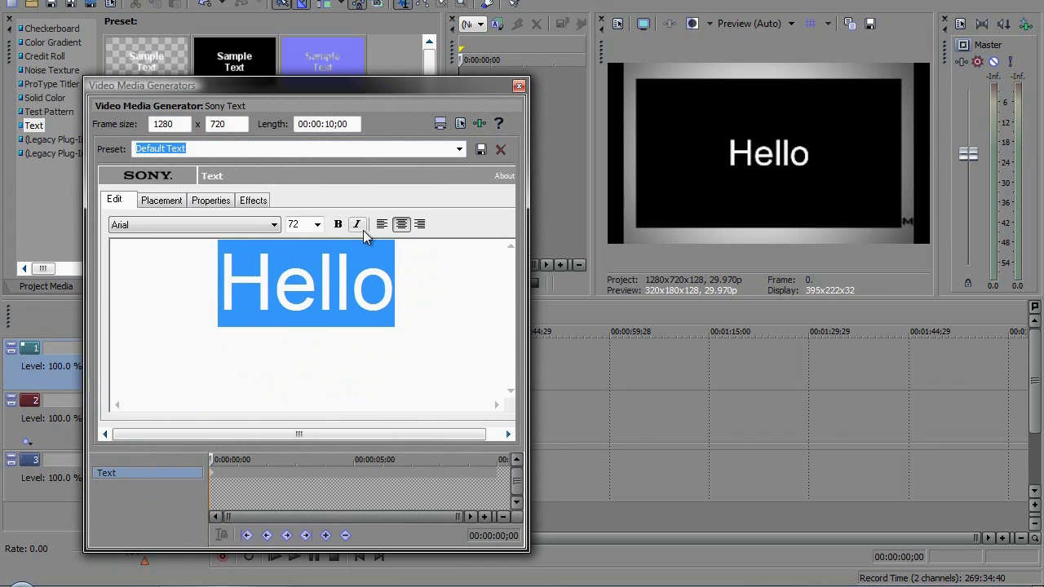
Step: Give 'Hello' black fill and a yellow outline of width 0.218
click(252, 199)
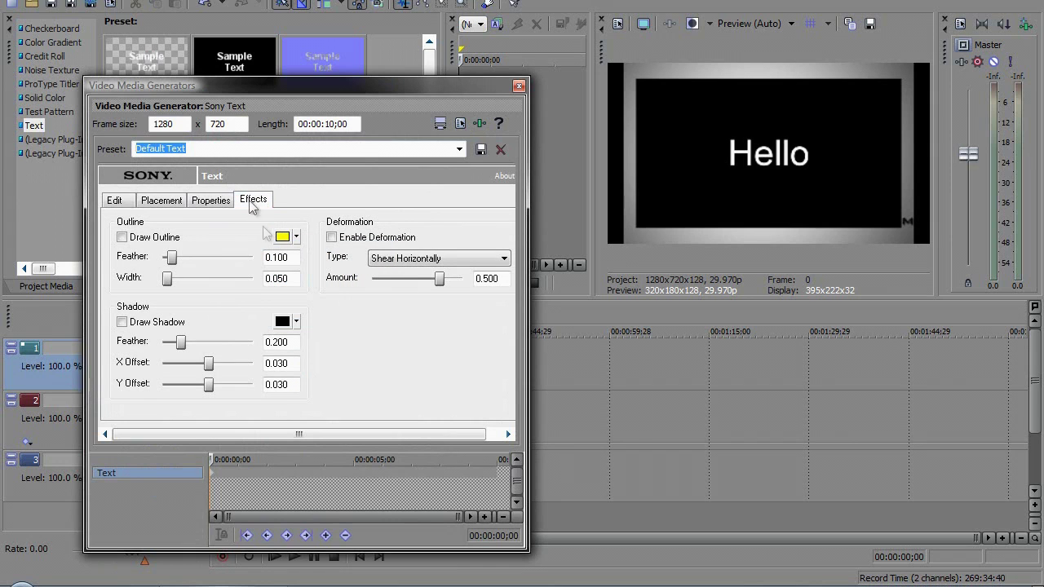
click(155, 239)
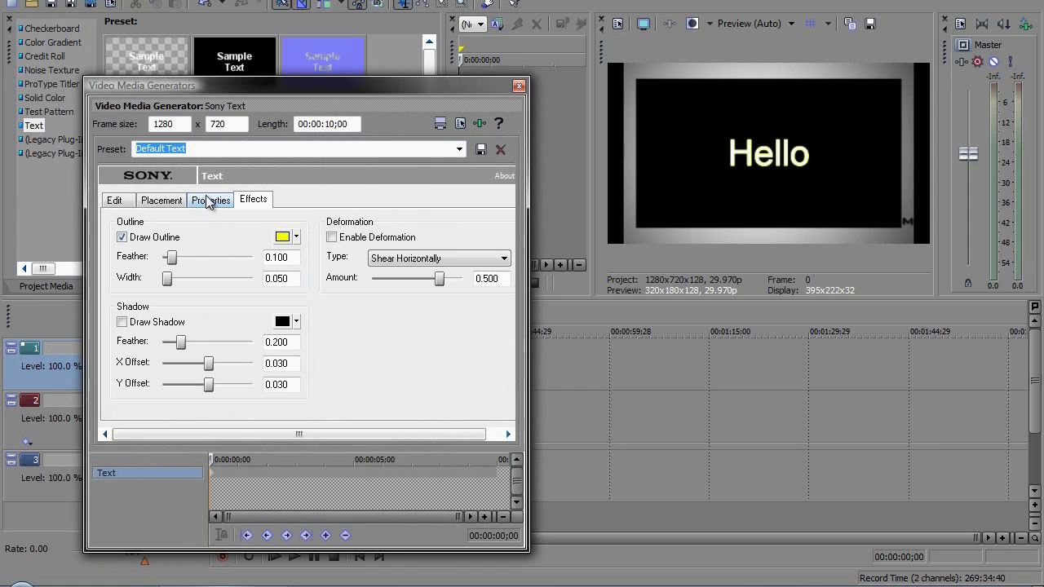
click(209, 199)
drag(172, 292, 151, 325)
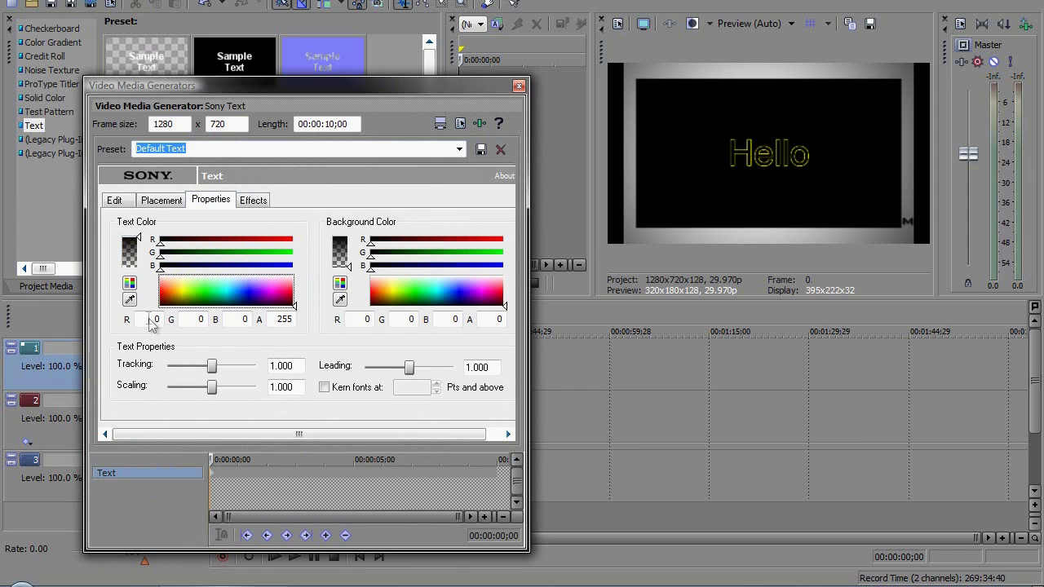
click(253, 201)
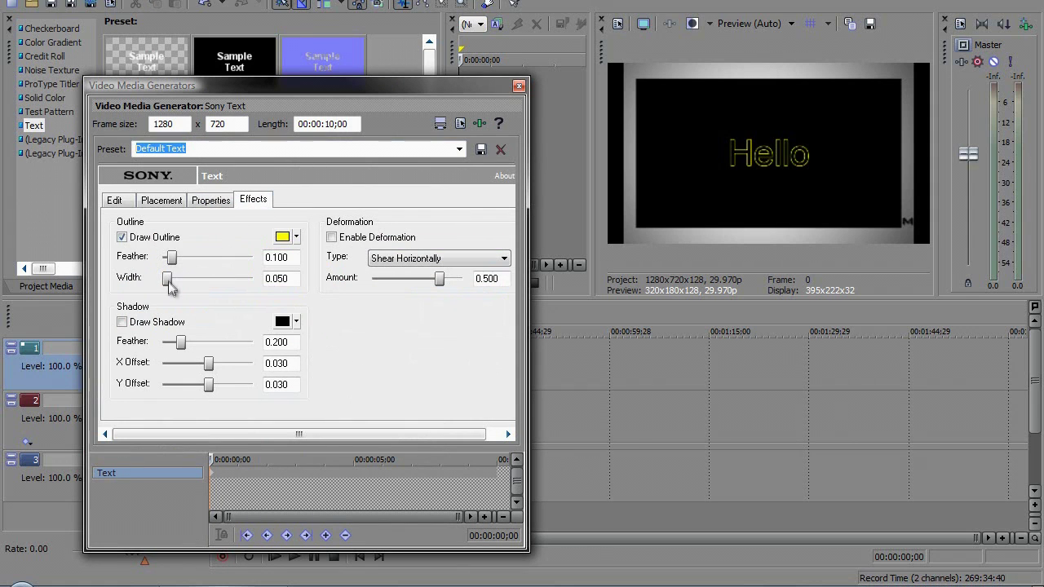
drag(173, 282, 181, 281)
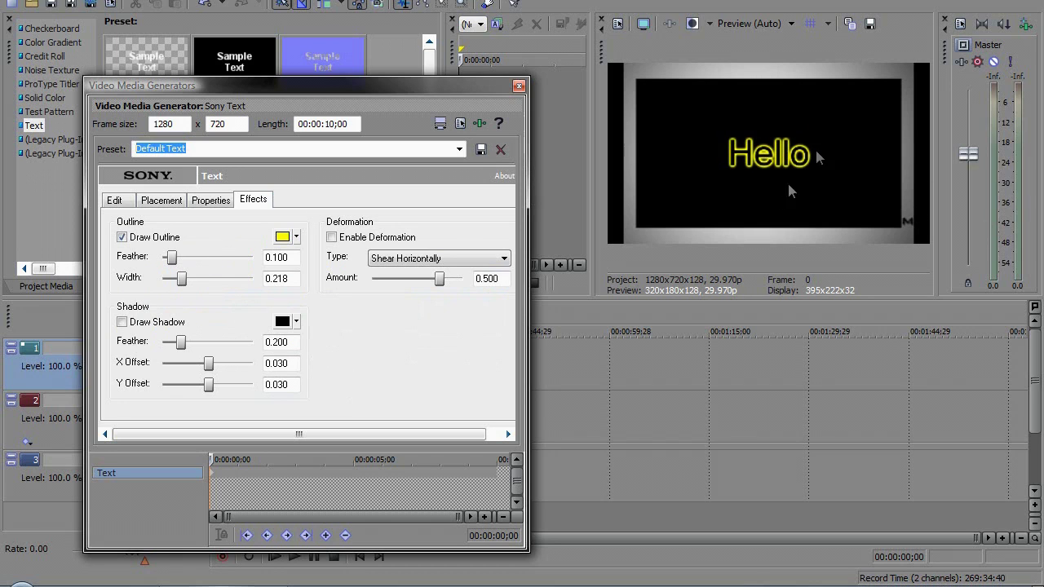
click(519, 85)
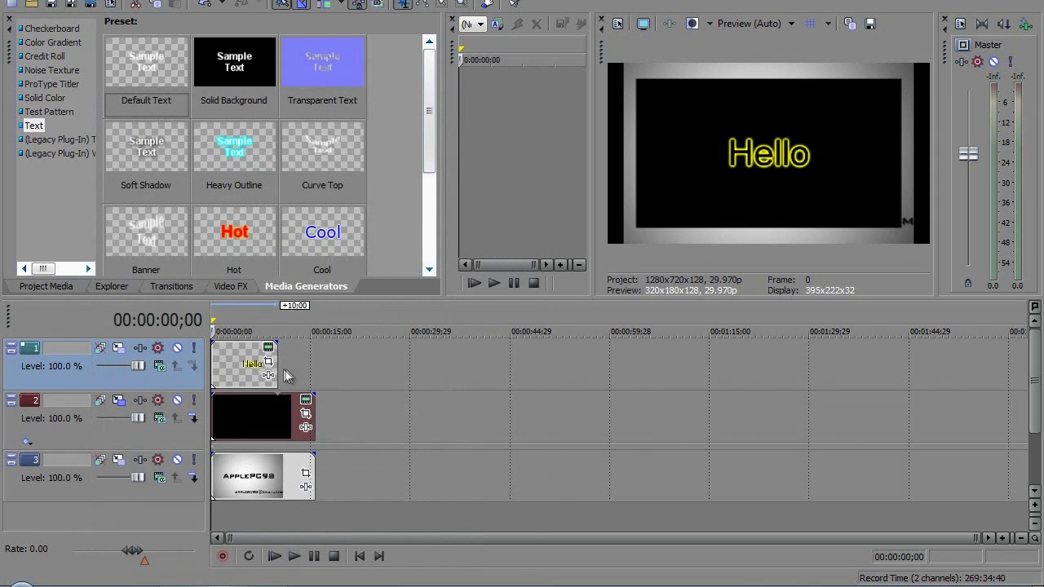
Step: Stretch the Hello title clip to match the length of the other clips
drag(278, 365, 314, 359)
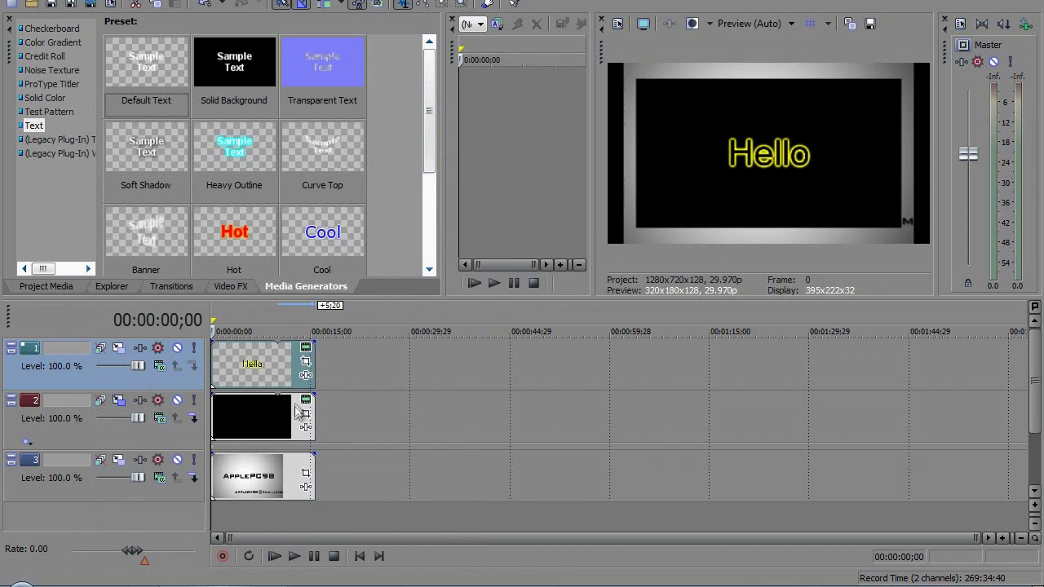
click(273, 402)
click(266, 374)
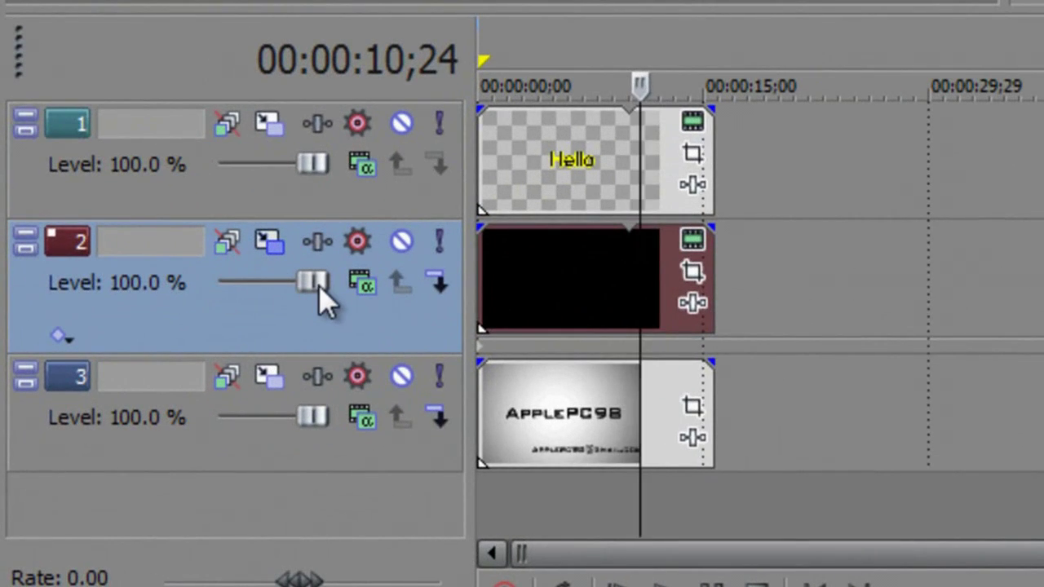
Step: Lower the black layer track's level to 58.8% so the wallpaper shows through
drag(322, 302, 280, 289)
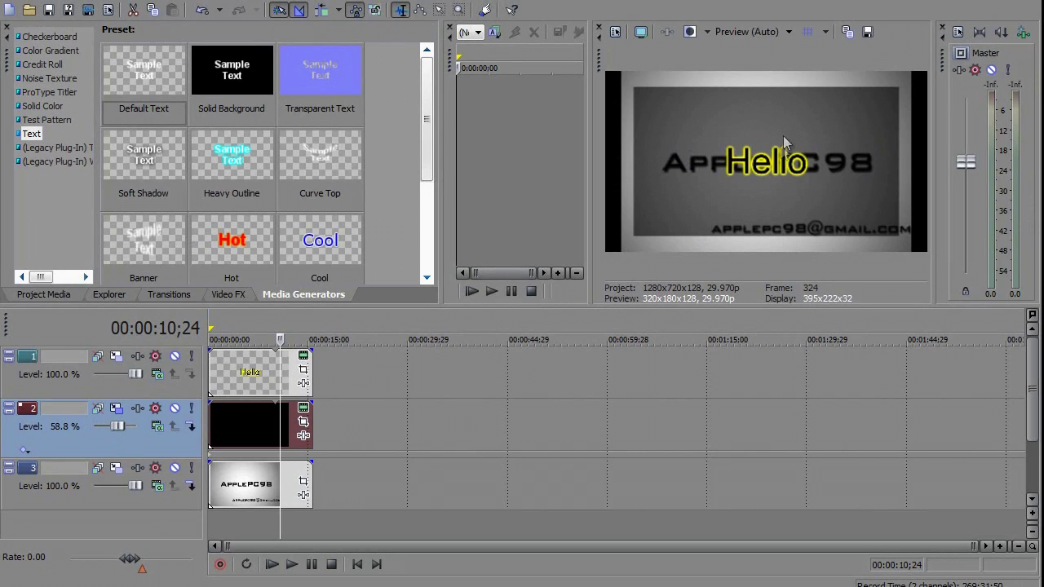
click(118, 408)
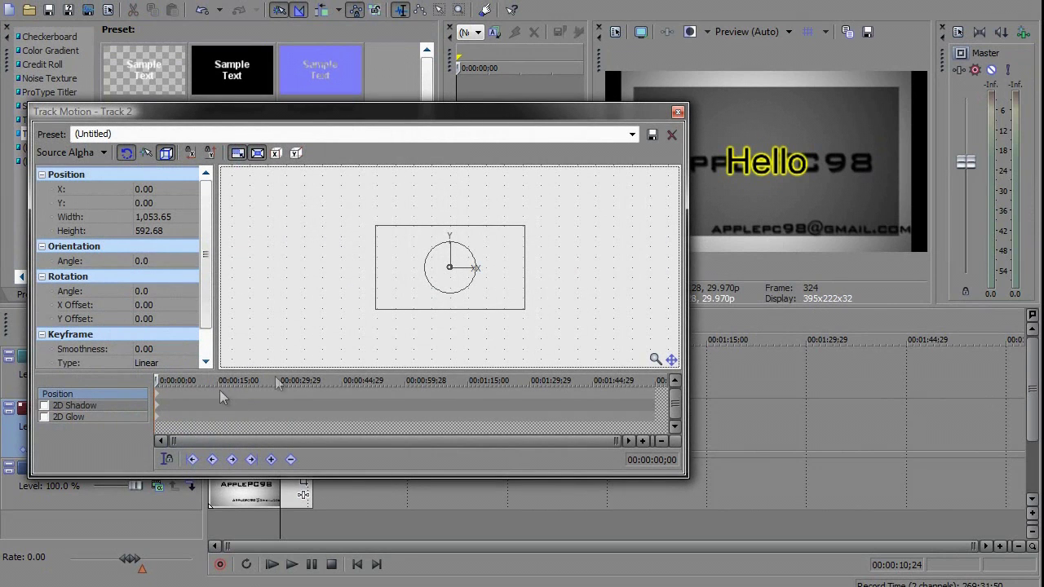
click(677, 112)
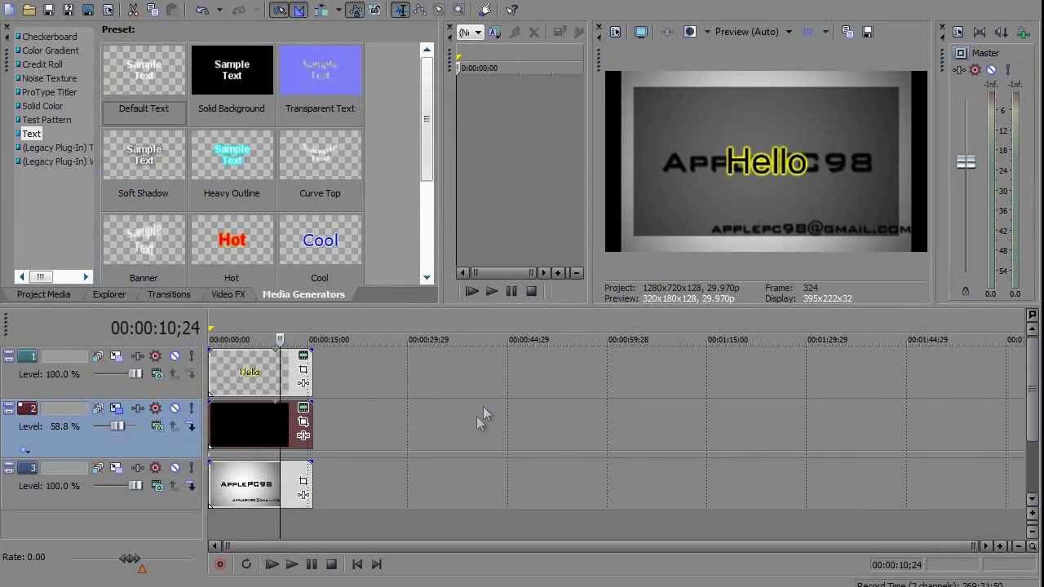
Step: Add a 3D Blinds Spin transition to the black and Hello clips, then preview playback
click(168, 295)
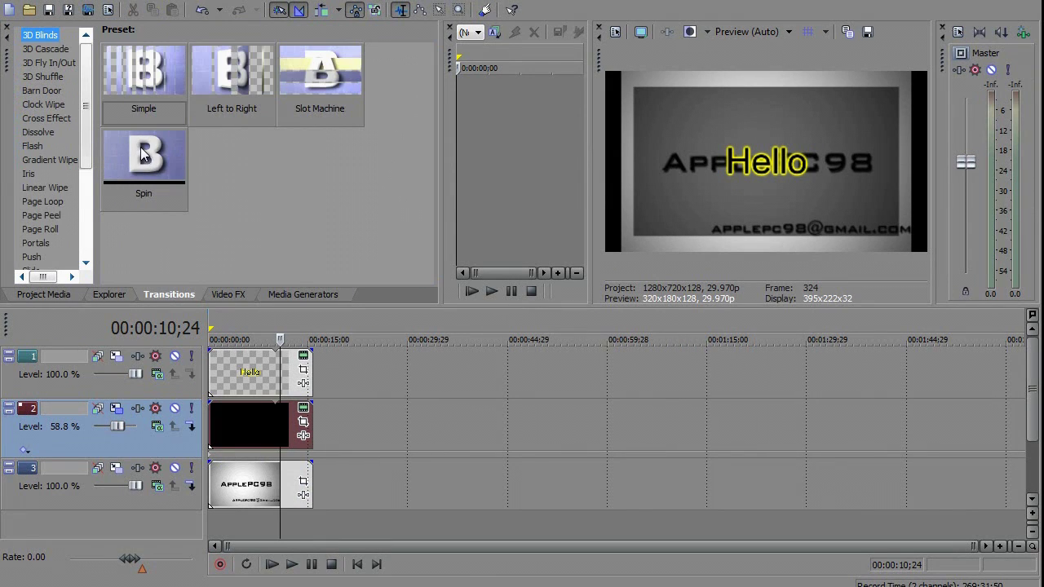
drag(151, 143, 213, 424)
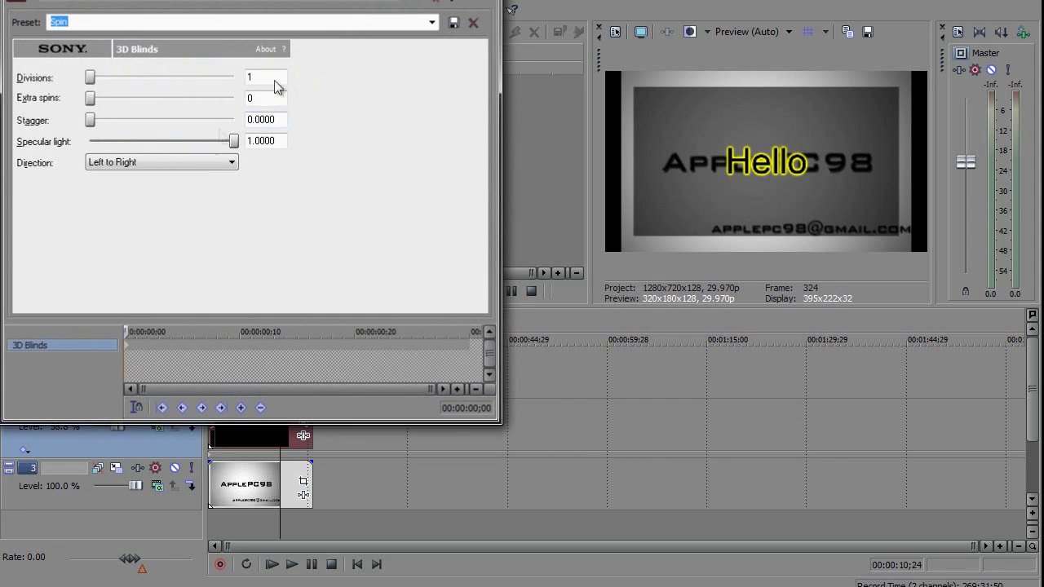
key(Escape)
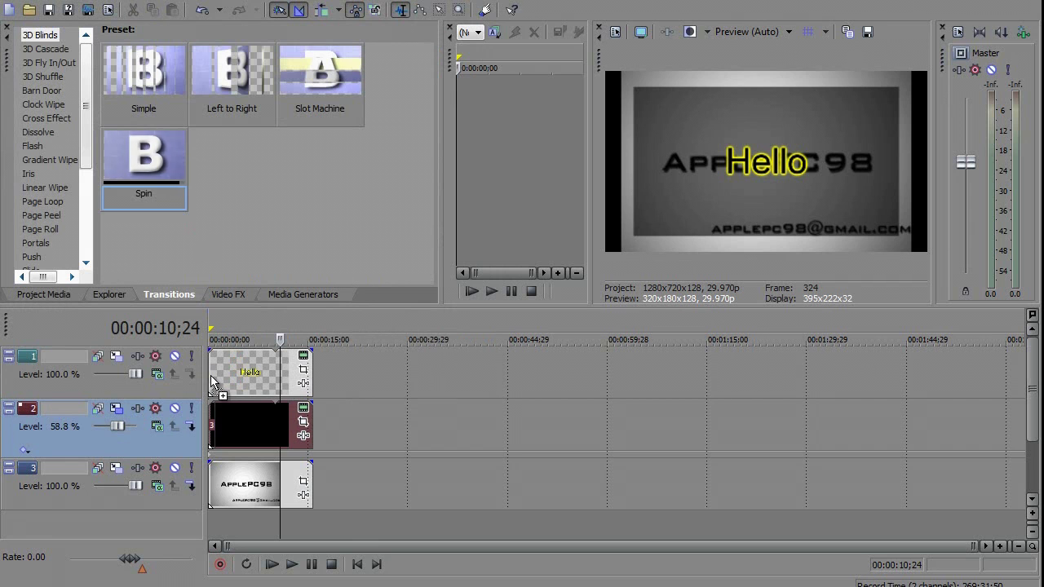
click(213, 380)
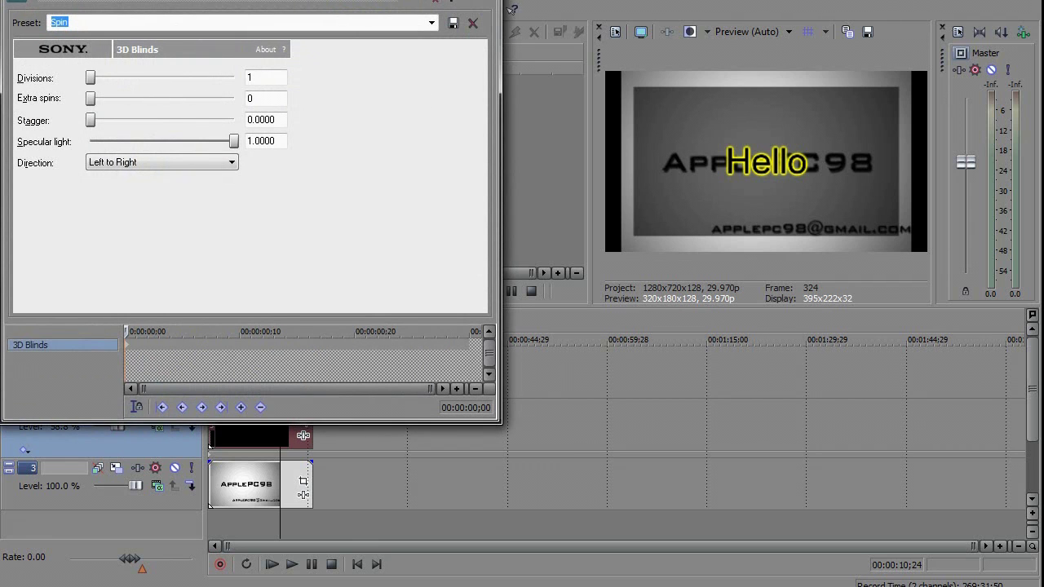
key(Escape)
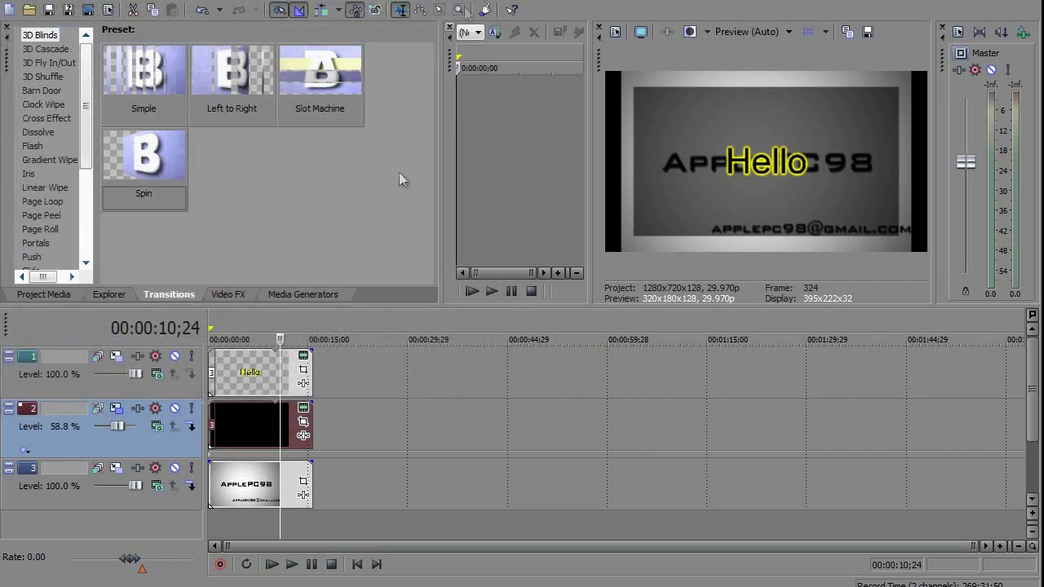
click(291, 565)
click(292, 564)
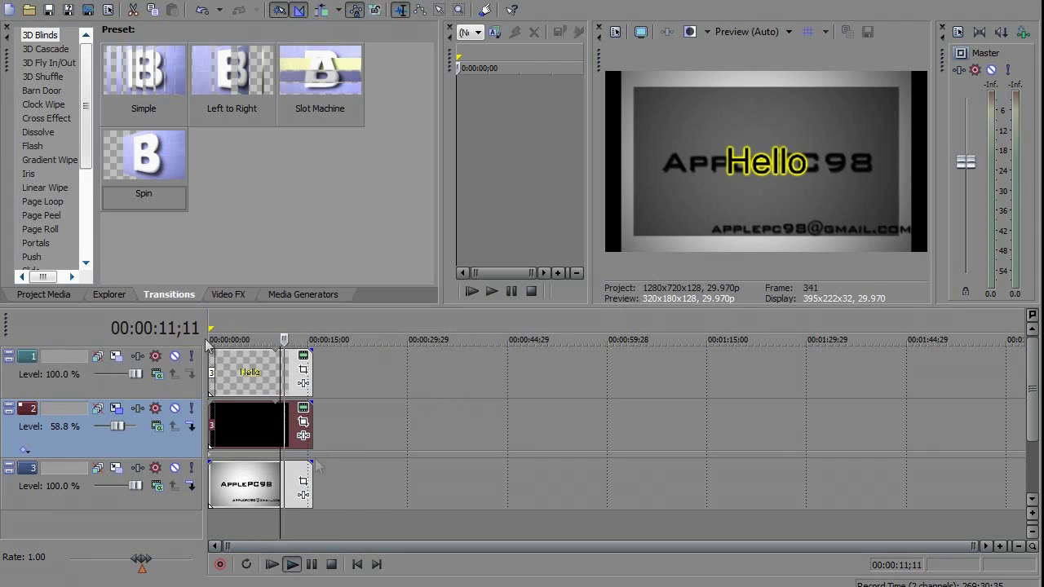
key(space)
drag(217, 340, 186, 327)
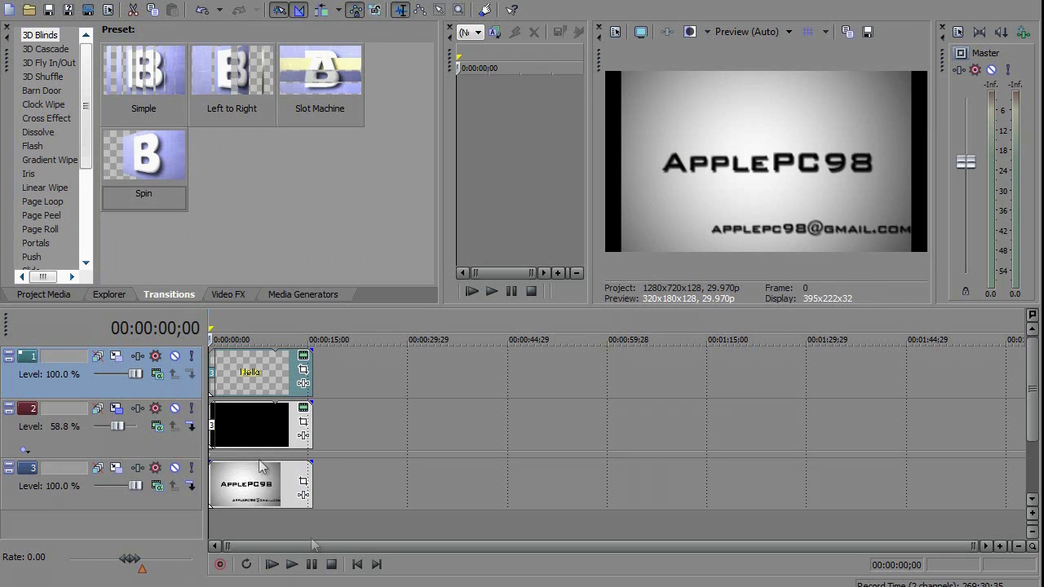
click(292, 565)
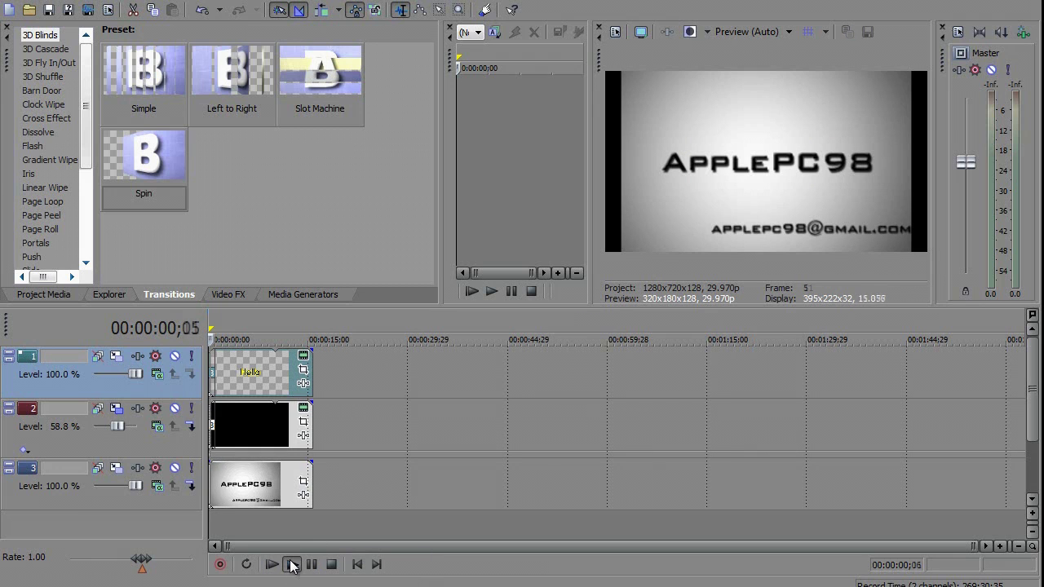
click(332, 564)
click(264, 418)
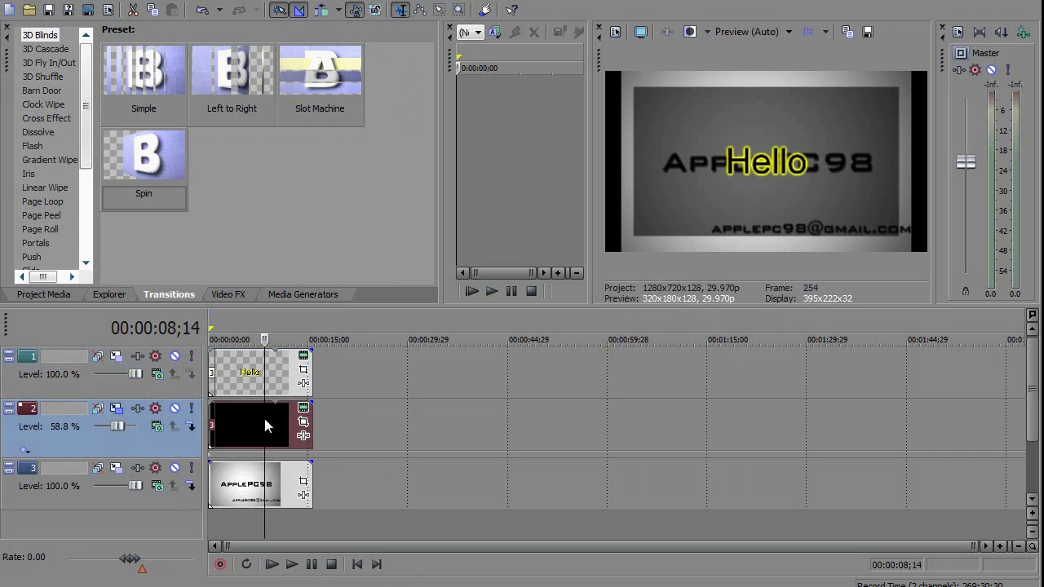